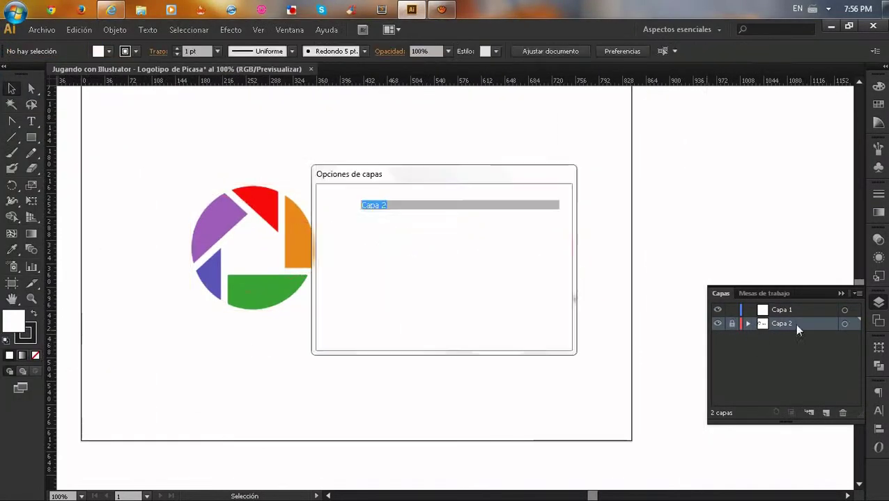
Step: Zoom in on the reference Picasa logo
key("ctrl+plus")
key("ctrl+plus")
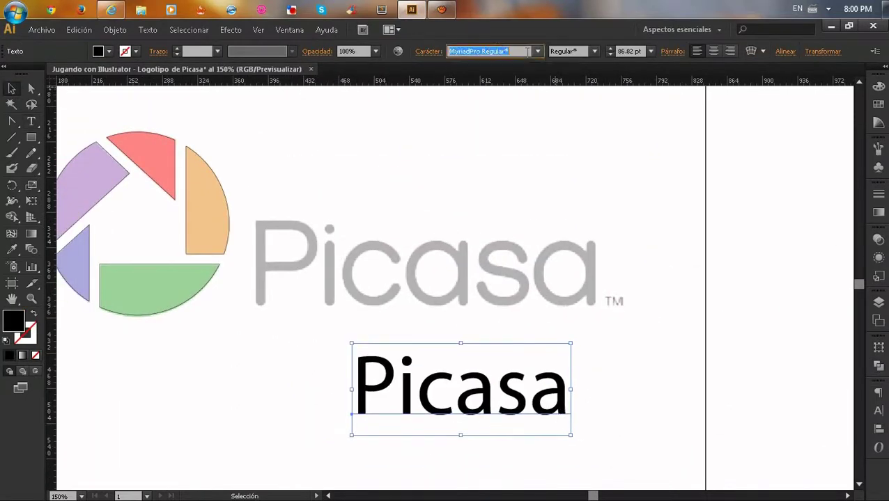
Step: Cycle through fonts and set the Picasa text to Levenim MT
left_click(537, 51)
left_click(497, 57)
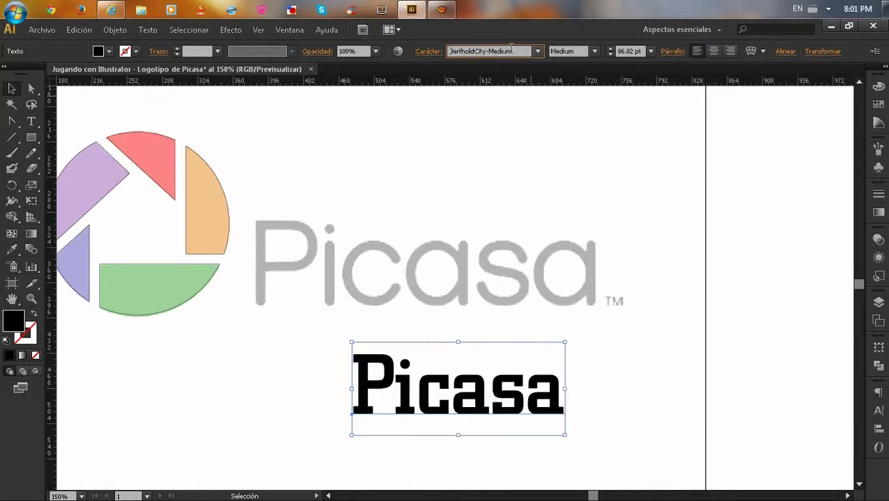
key("Down")
key("Down")
key("Down")
key("Down")
key("Down")
key("Down")
key("Down")
key("Down")
key("Return")
key("Down")
key("Down")
key("Down")
key("Down")
key("Down")
key("Down")
key("Down")
key("Down")
key("Down")
key("Down")
key("Down")
key("Down")
Step: Move and enlarge the Levenim MT text to cover the grey reference wordmark
key("Escape")
left_click_drag(446, 390, 340, 253)
left_click_drag(438, 300, 565, 327)
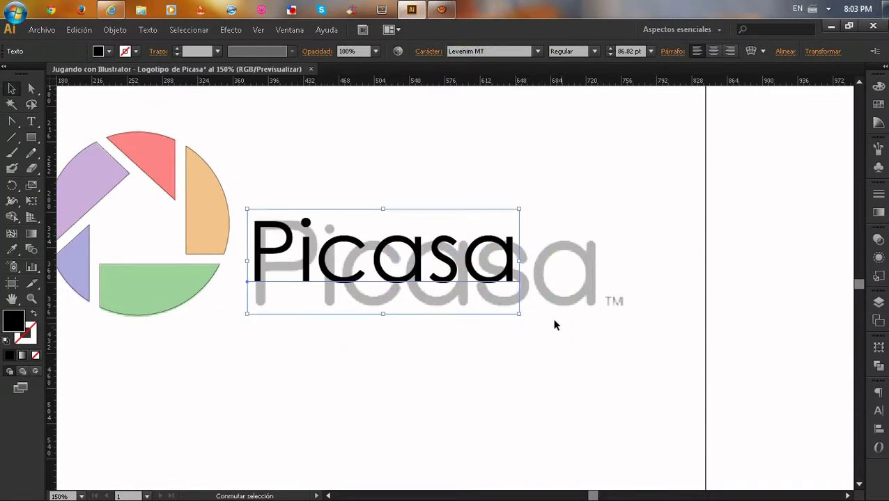
Step: Expand the Picasa text into outline shapes with Object > Expand
key("ctrl+plus")
left_click(115, 29)
left_click(132, 178)
key("Return")
key("ctrl+plus")
left_click(348, 307)
scroll(456, 407, "right", 3)
Step: Swap fill and stroke on the outlined word so only thin 0.25 pt outlines show
key("ctrl+minus")
key("ctrl+a")
key("shift+x")
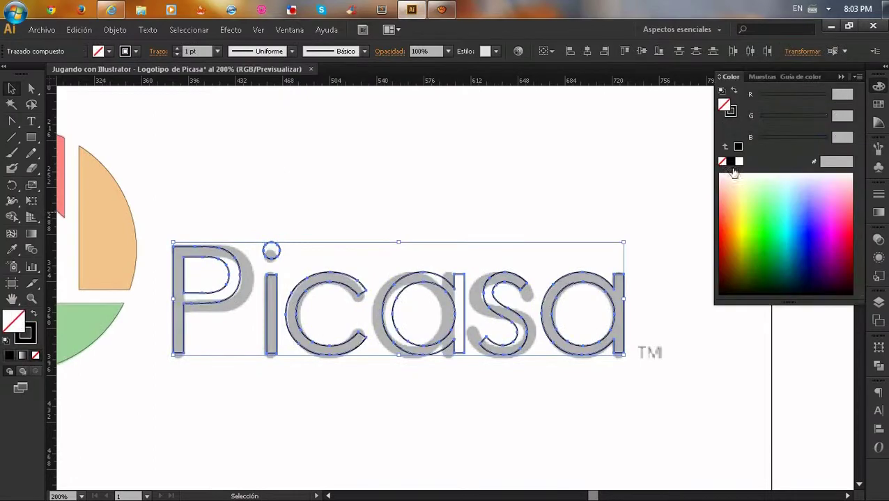
key("ctrl+shift+a")
scroll(661, 359, "up", 2)
left_click_drag(640, 423, 340, 144)
scroll(634, 313, "up", 1)
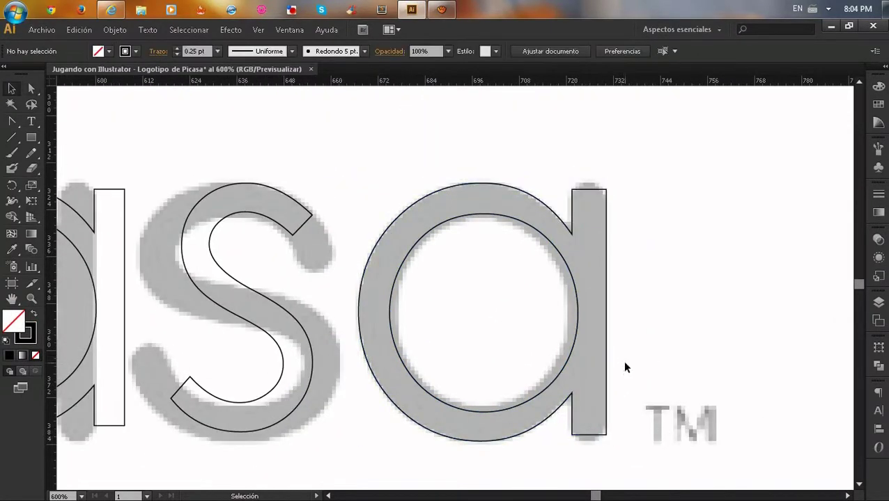
Step: Inspect the a's inner oval and bowl–stem junction anchors, then reselect the whole a path
key("ctrl+plus")
key("q")
left_click_drag(390, 167, 341, 214)
left_click_drag(507, 171, 480, 170)
key("v")
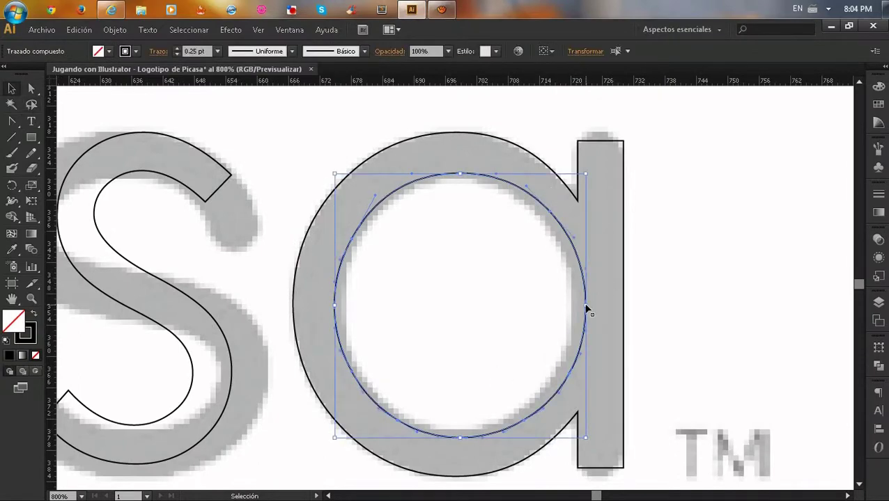
key("a")
key("ctrl+plus")
key("ctrl+plus")
left_click(533, 315)
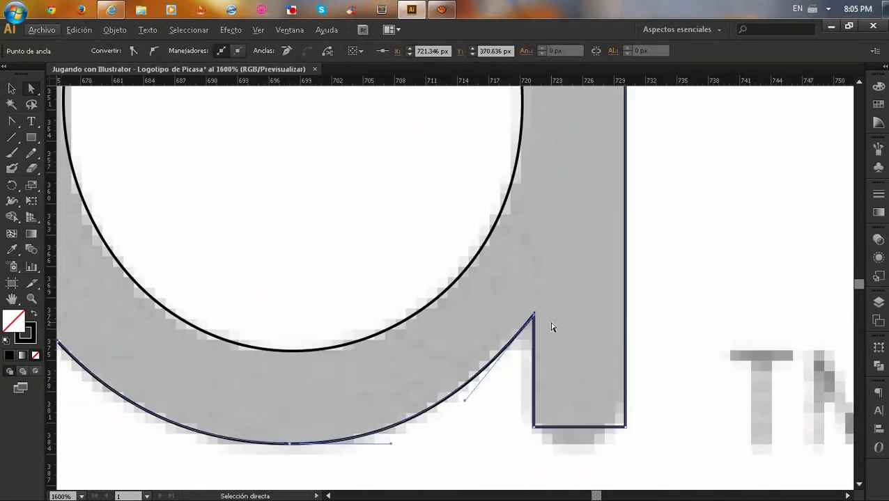
key("ctrl+minus")
key("v")
Step: Apply a Round Corners effect to the letter a to round its stem ends
left_click(230, 30)
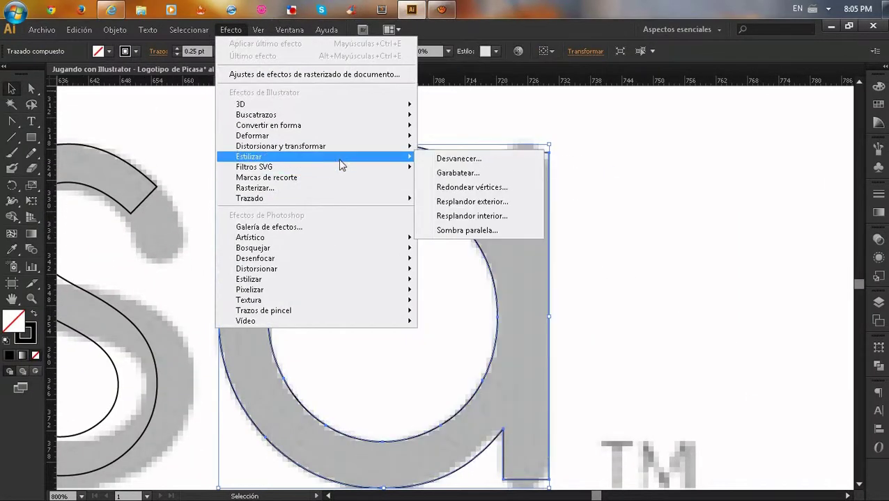
left_click(475, 187)
left_click(217, 237)
key("Return")
key("ctrl+plus")
key("ctrl+plus")
key("ctrl+plus")
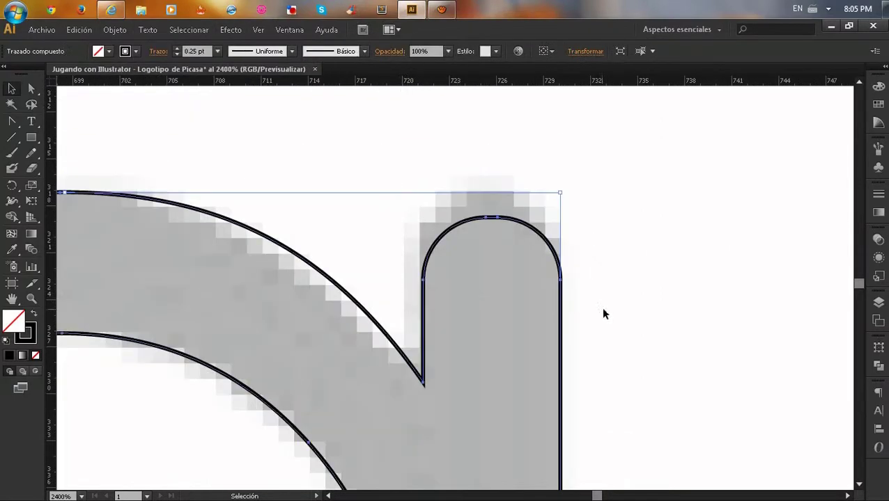
key("a")
scroll(496, 188, "down", 5)
scroll(418, 279, "down", 5)
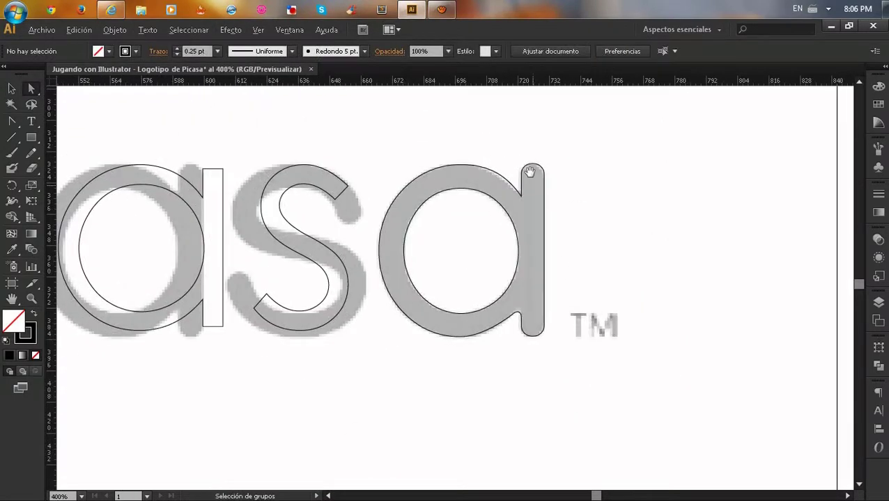
Step: Sharpen the a's bowl–stem junction anchor with the Convert Anchor Point tool
scroll(330, 301, "up", 8)
scroll(372, 333, "down", 2)
left_click(499, 340)
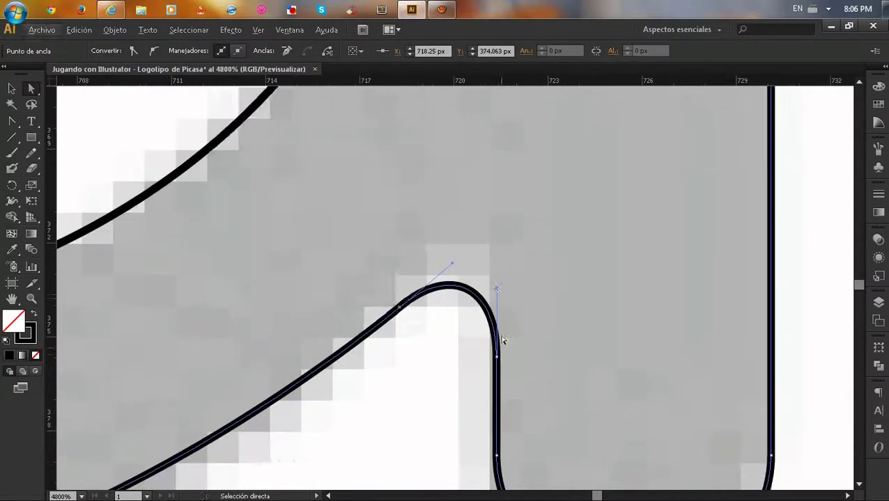
scroll(497, 276, "down", 5)
key("shift+c")
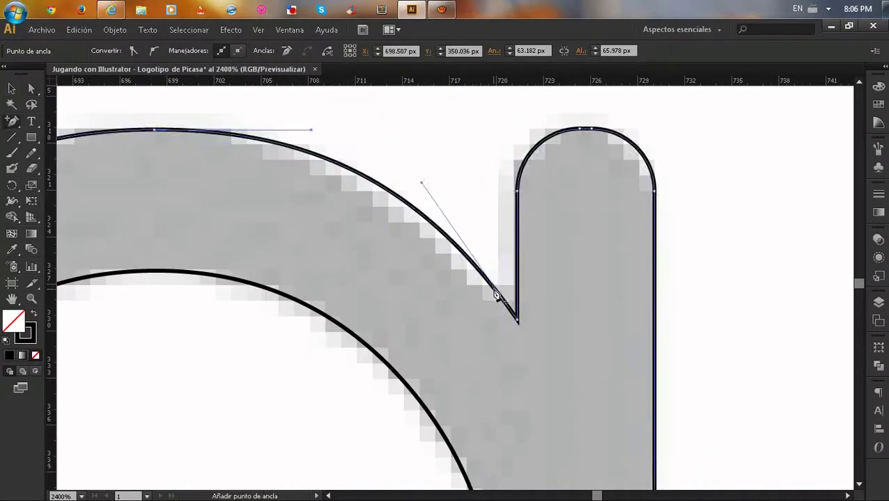
scroll(532, 217, "up", 5)
scroll(531, 217, "down", 3)
scroll(502, 243, "down", 3)
scroll(506, 391, "down", 1)
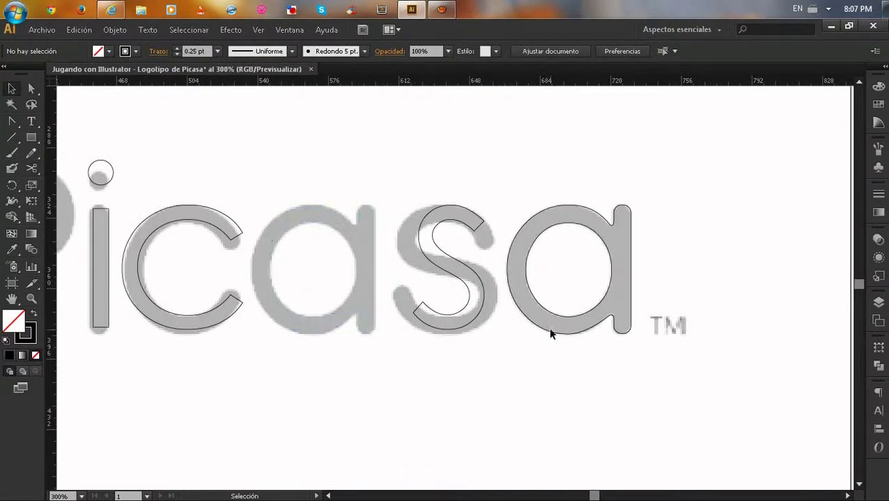
scroll(553, 333, "up", 1)
scroll(543, 362, "up", 2)
left_click(388, 391)
scroll(389, 390, "up", 2)
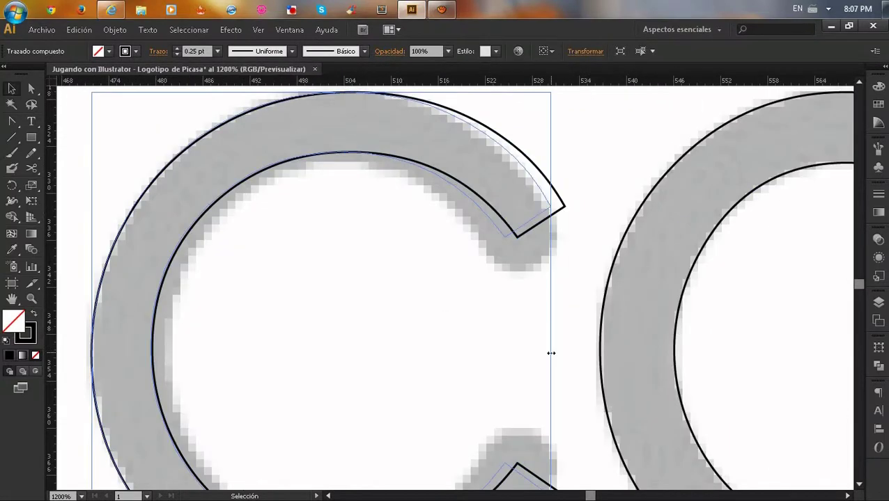
Step: Select the anchors at the c's upper end and inner top, then the whole letter c
scroll(420, 317, "down", 1)
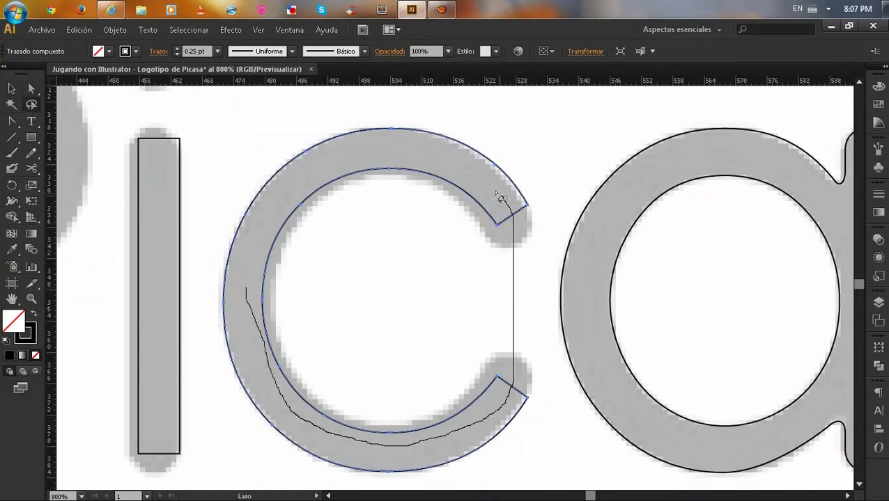
scroll(441, 289, "up", 1)
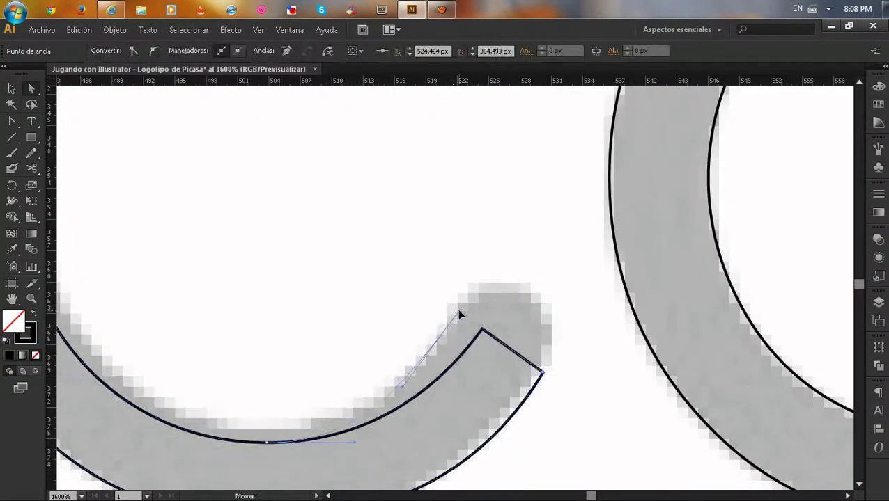
scroll(461, 307, "up", 1)
scroll(461, 258, "up", 1)
left_click(464, 229)
scroll(460, 250, "down", 4)
scroll(432, 244, "up", 2)
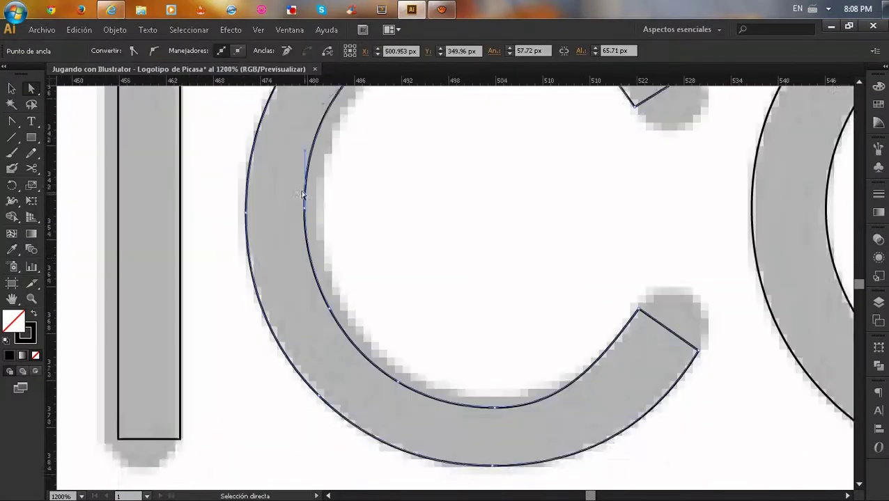
scroll(432, 279, "down", 1)
scroll(453, 244, "up", 2)
left_click(463, 177)
scroll(453, 348, "down", 3)
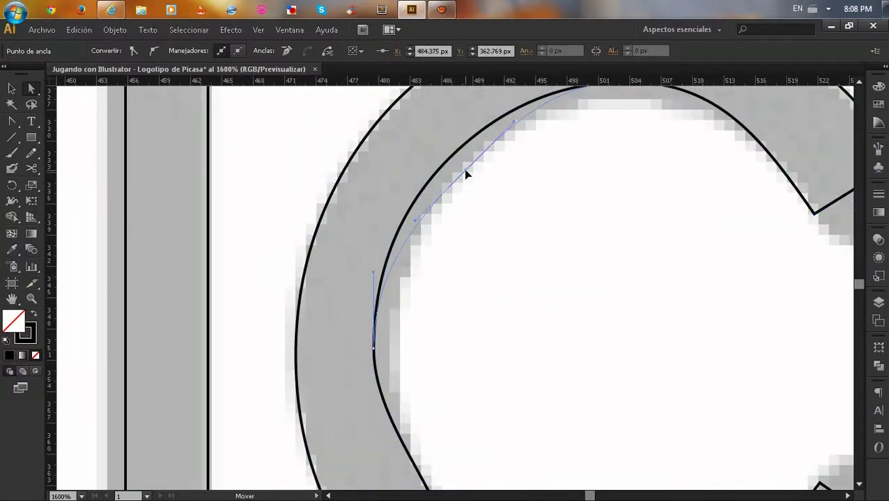
scroll(464, 175, "down", 1)
scroll(432, 279, "down", 3)
left_click(416, 276)
left_click_drag(416, 276, 458, 381)
Step: Try the anchor-removal tool and the Effect menu on the letter c
key("p")
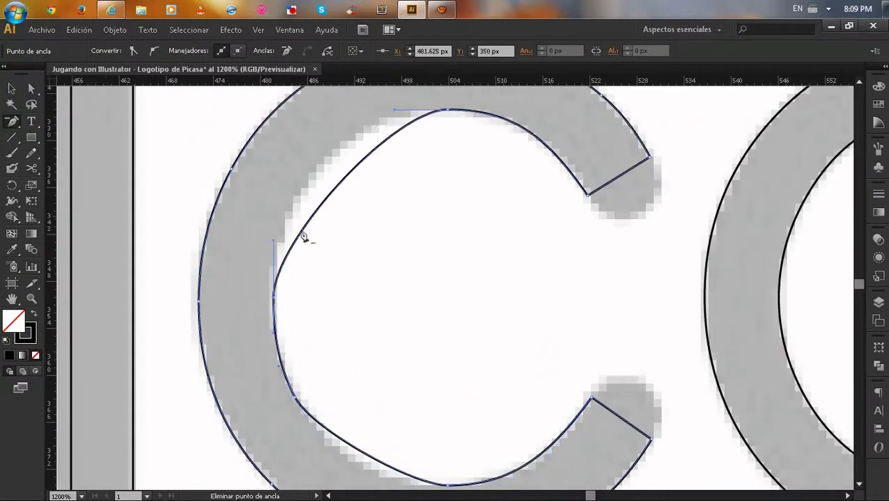
scroll(344, 327, "down", 2)
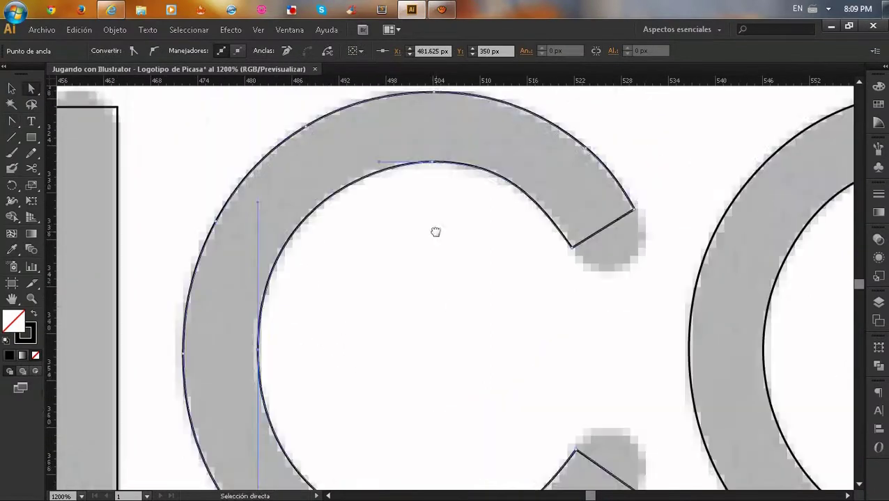
scroll(435, 380, "down", 1)
key("v")
left_click(258, 29)
key("Escape")
scroll(481, 175, "up", 4)
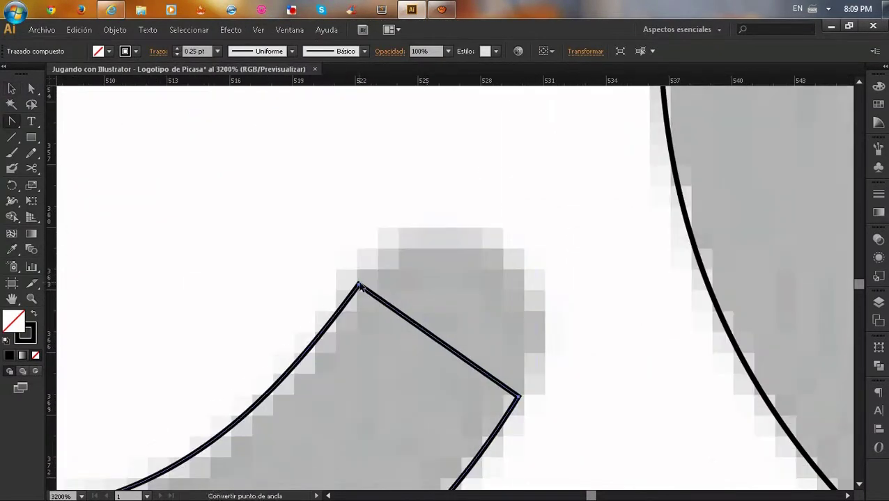
Step: Drag the c's upper-end anchor to smooth its terminal into a rounded curve
key("a")
left_click(437, 340)
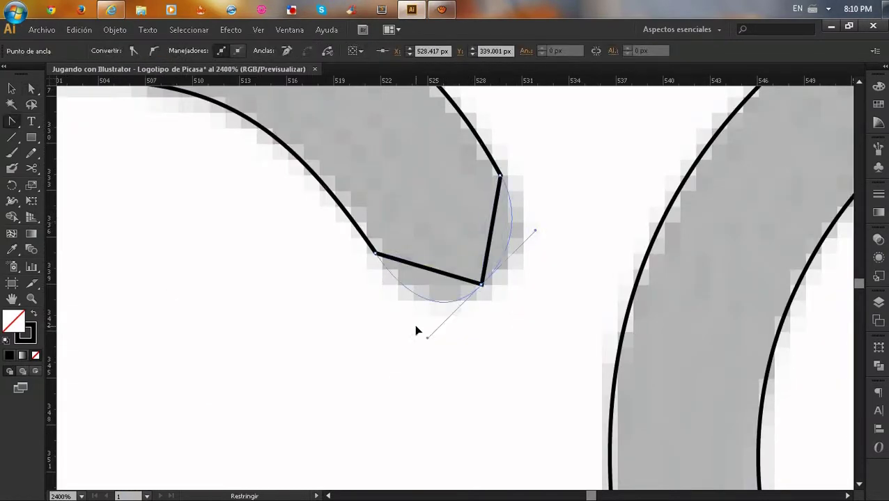
left_click_drag(416, 330, 426, 337)
scroll(426, 337, "up", 1)
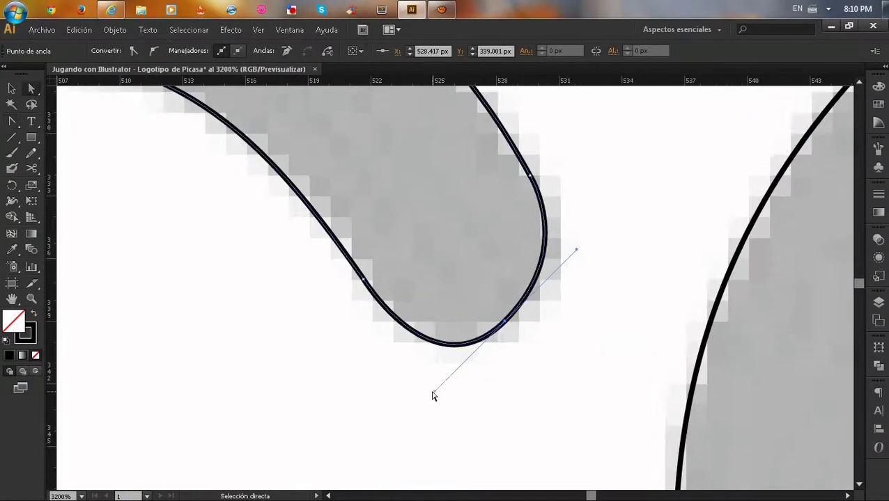
key("ctrl+0")
scroll(445, 314, "up", 3)
left_click(445, 314)
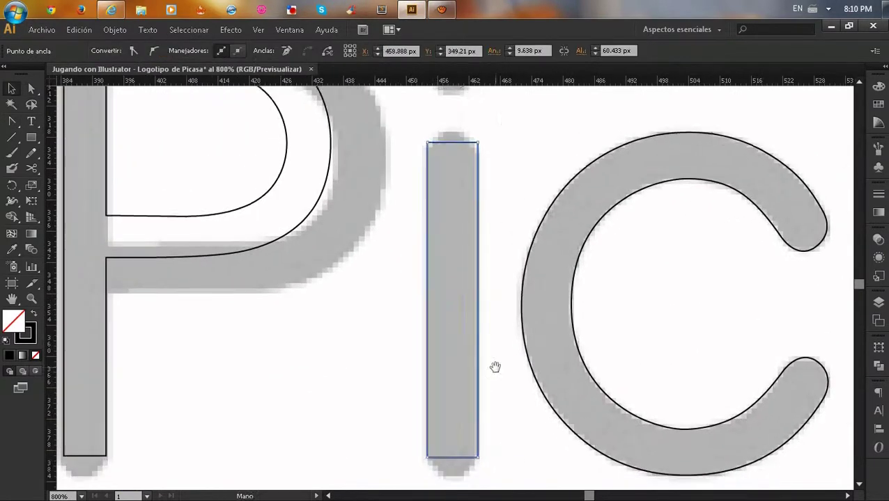
Step: Curve the i stem's bottom and top ends by dragging their anchors
scroll(447, 294, "up", 2)
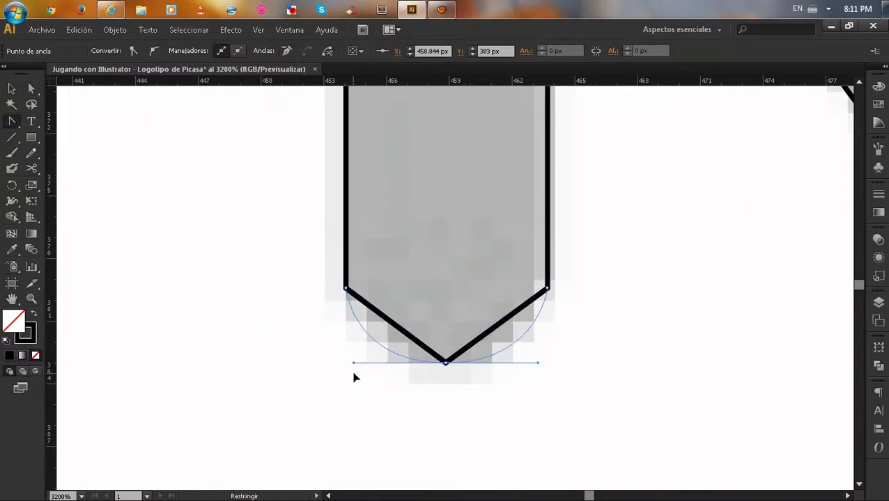
left_click_drag(354, 377, 353, 378)
scroll(474, 416, "up", 1)
left_click(418, 359, "ctrl")
scroll(261, 362, "down", 3)
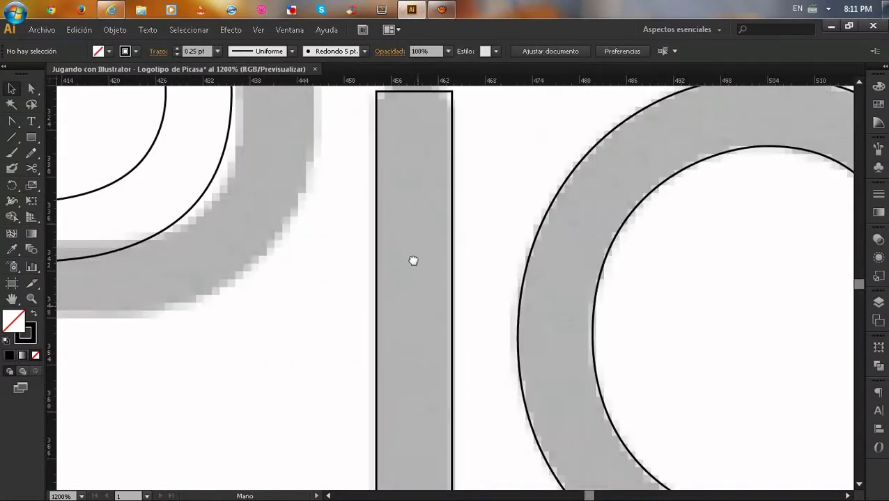
scroll(447, 251, "up", 3)
left_click(447, 249)
left_click_drag(446, 249, 443, 203)
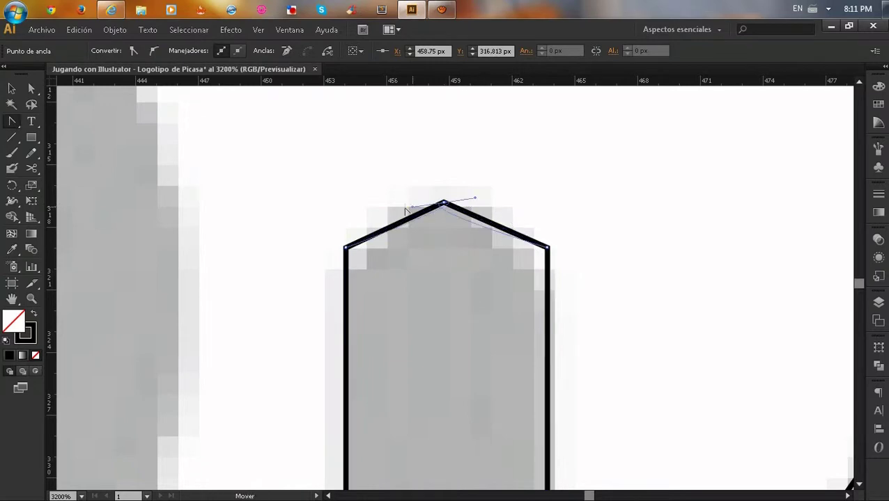
Step: Move the i's dot circle onto its reference dot
key("v")
scroll(565, 262, "down", 2)
left_click_drag(532, 333, 519, 365)
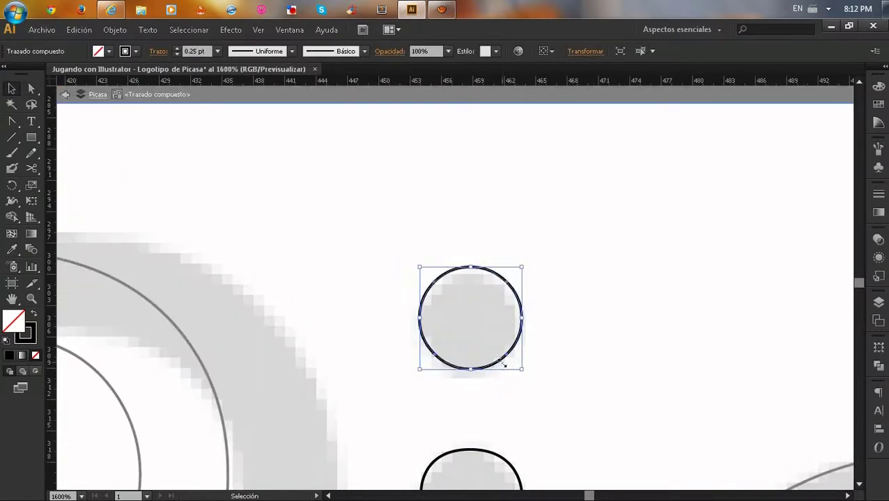
left_click(552, 401)
scroll(551, 401, "down", 2)
scroll(498, 257, "up", 4)
scroll(499, 256, "down", 3)
scroll(398, 175, "up", 3)
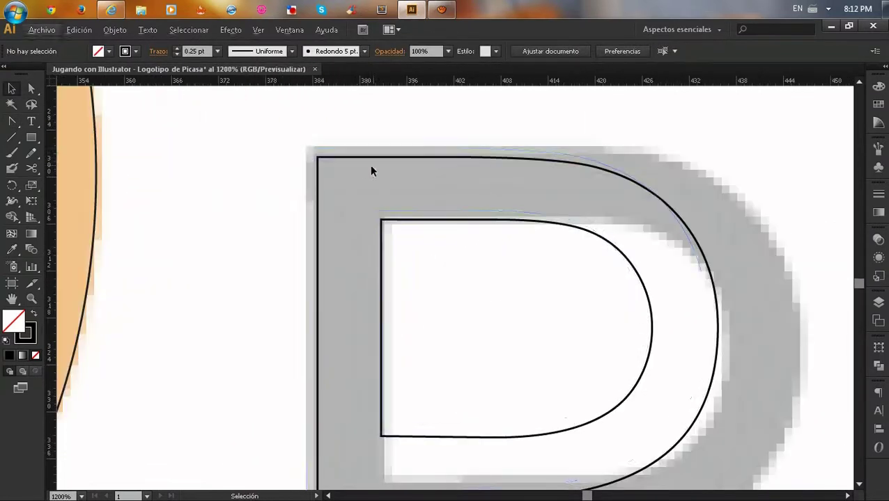
Step: Select the P and its inner counter path using the Add Anchor Point and Direct Selection tools
scroll(482, 301, "down", 1)
left_click(482, 301)
scroll(407, 326, "up", 1)
scroll(244, 270, "up", 2)
key("plus")
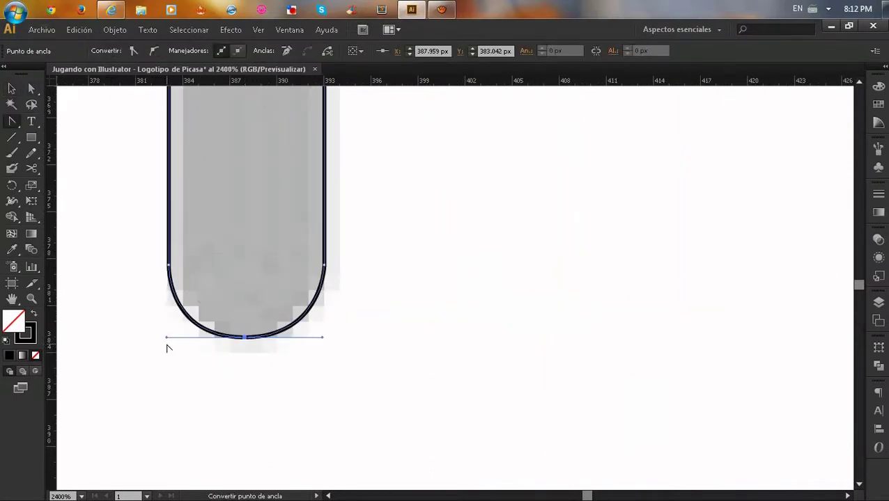
scroll(167, 349, "down", 3)
key("a")
scroll(417, 377, "up", 2)
left_click(307, 238)
scroll(307, 238, "down", 1)
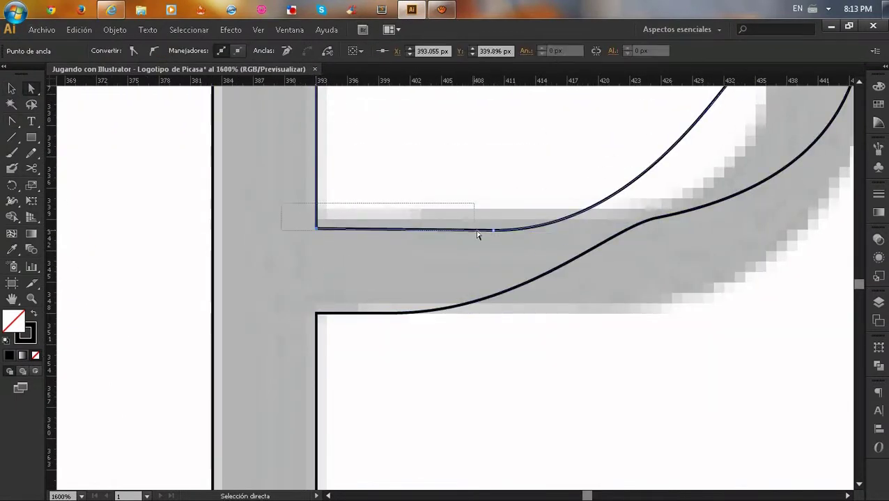
scroll(362, 230, "down", 2)
Step: Reshape the P's inner counter curve by pulling an anchor handle to fit the reference
left_click(506, 336)
left_click(564, 258)
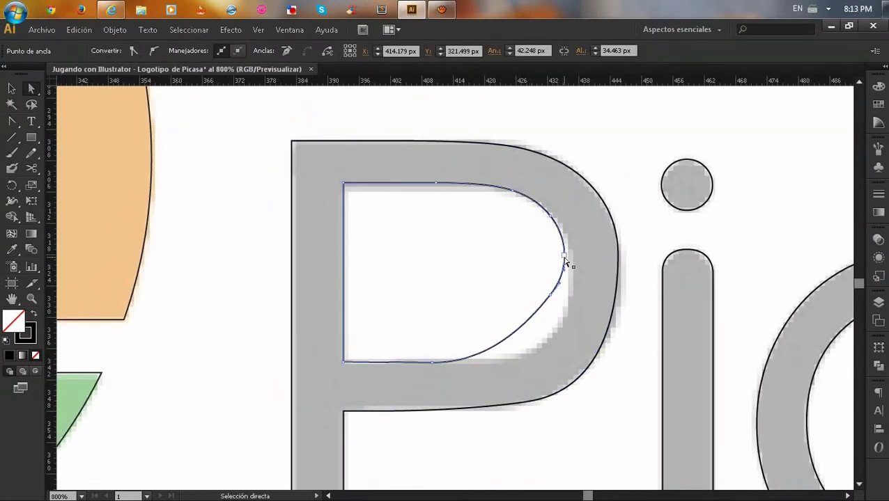
key("a")
scroll(551, 221, "up", 2)
scroll(600, 276, "down", 2)
scroll(589, 298, "up", 3)
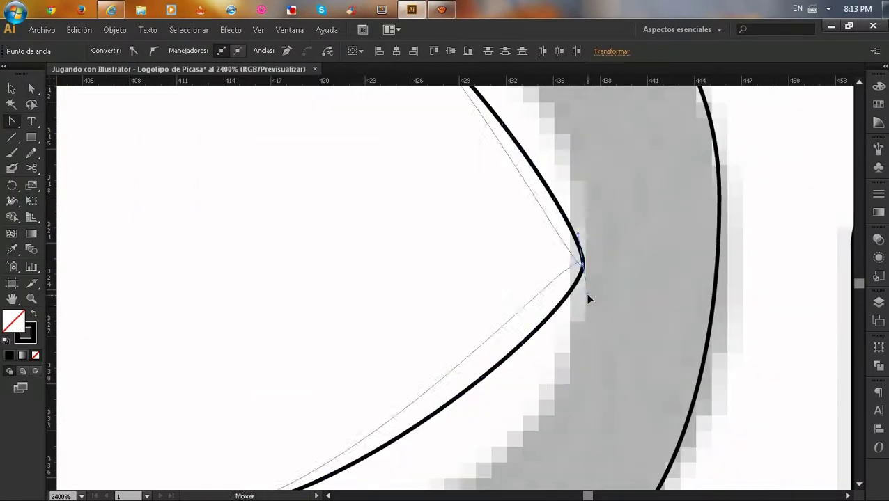
left_click_drag(589, 298, 595, 241)
scroll(330, 359, "down", 2)
scroll(545, 220, "up", 1)
left_click(545, 220)
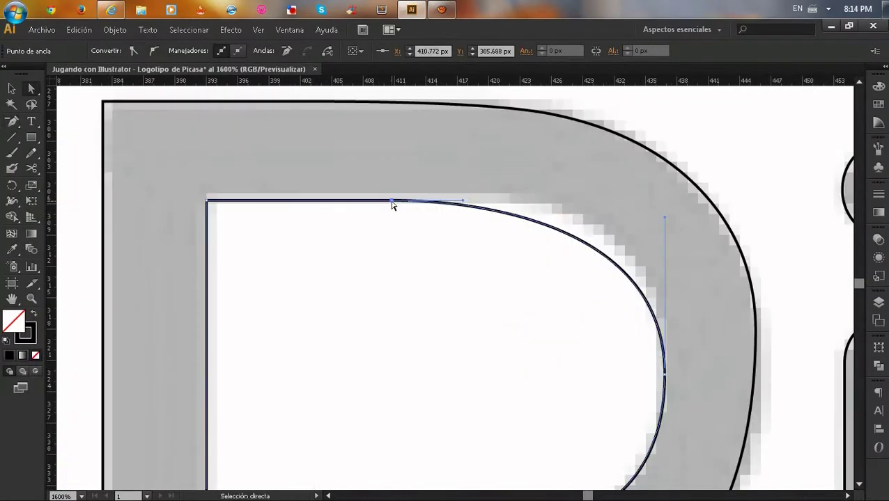
scroll(502, 284, "down", 1)
scroll(453, 282, "down", 1)
scroll(459, 239, "up", 1)
scroll(443, 195, "down", 1)
Step: Adjust an anchor on the P's lower edge to round the bottom of its stem
key("p")
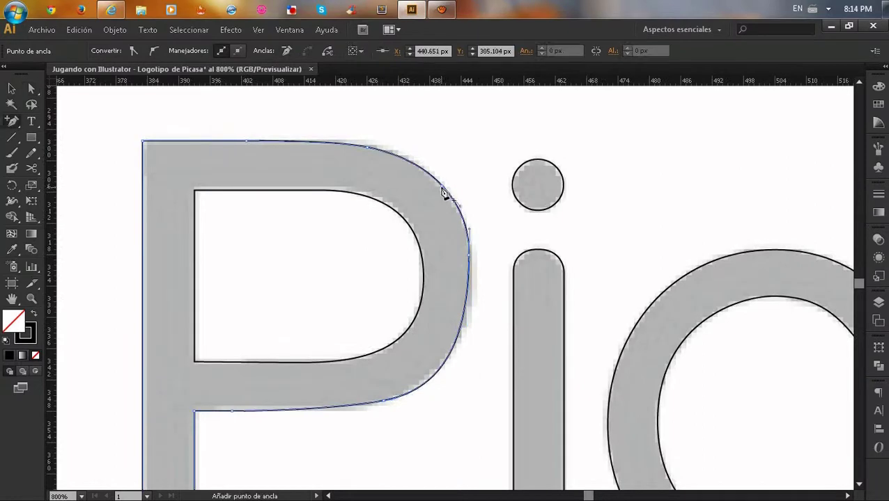
scroll(310, 152, "up", 1)
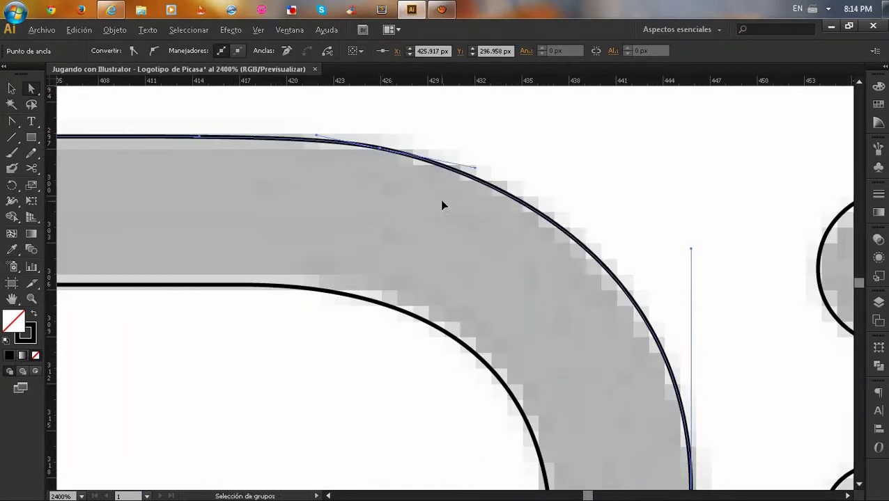
scroll(434, 420, "down", 1)
scroll(478, 333, "up", 1)
left_click(477, 333)
scroll(478, 332, "up", 1)
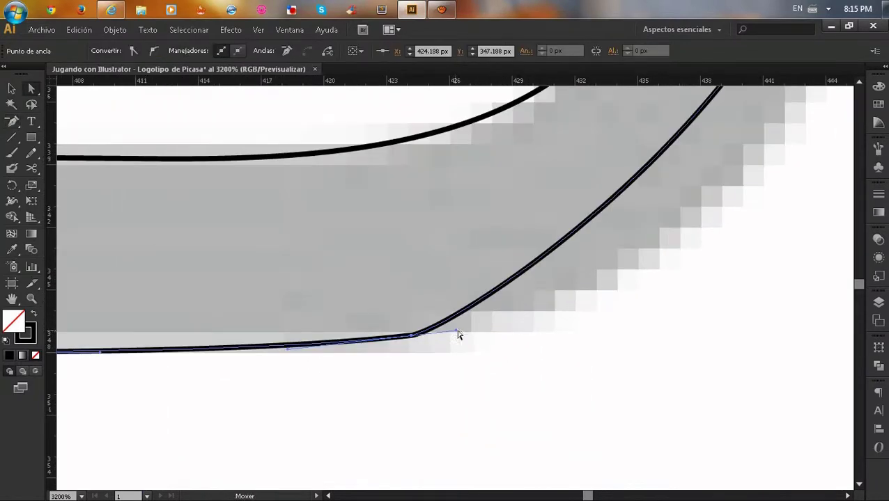
scroll(453, 335, "down", 1)
scroll(240, 333, "up", 2)
scroll(240, 333, "down", 2)
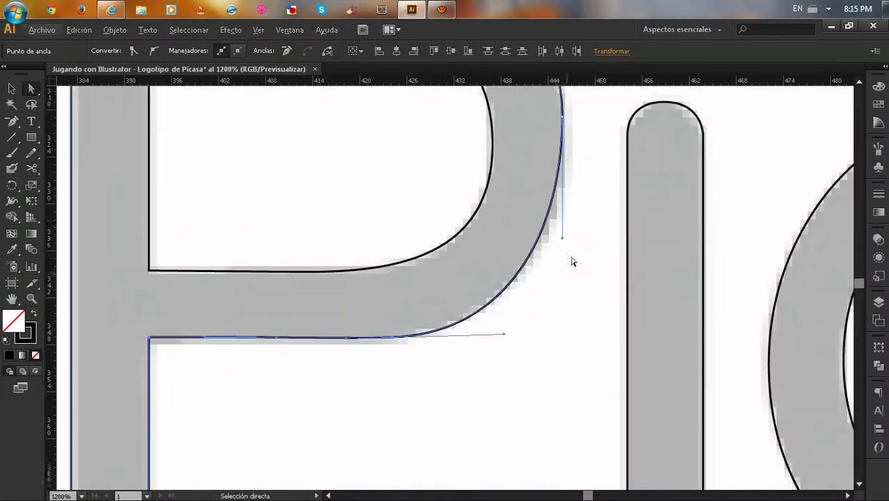
scroll(575, 272, "down", 2)
key("v")
left_click(455, 389)
scroll(447, 302, "up", 1)
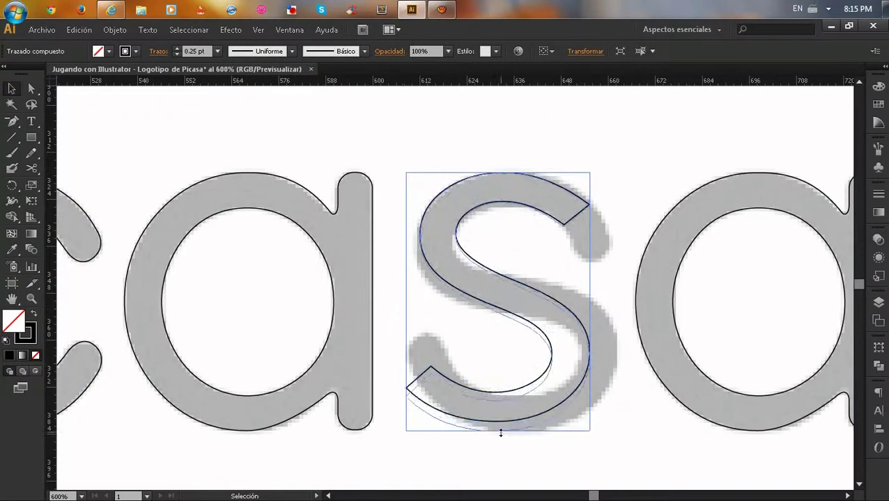
Step: Direct-select the anchors at the S's top-right end, then clear the selection
scroll(458, 360, "up", 1)
key("a")
scroll(453, 288, "up", 1)
scroll(426, 362, "up", 1)
left_click_drag(628, 207, 426, 363)
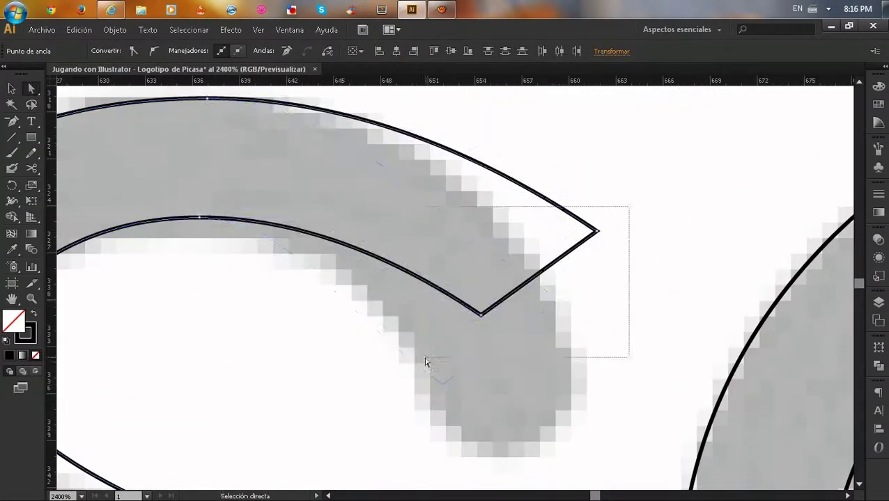
scroll(426, 362, "down", 1)
scroll(524, 281, "left", 2)
scroll(346, 232, "down", 3)
scroll(493, 284, "up", 2)
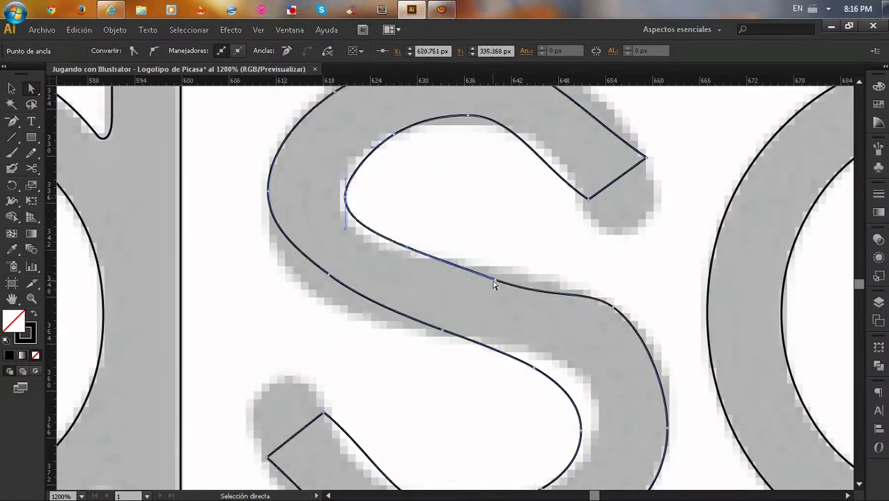
scroll(418, 279, "down", 2)
left_click(412, 314)
scroll(462, 307, "down", 3)
scroll(486, 311, "up", 5)
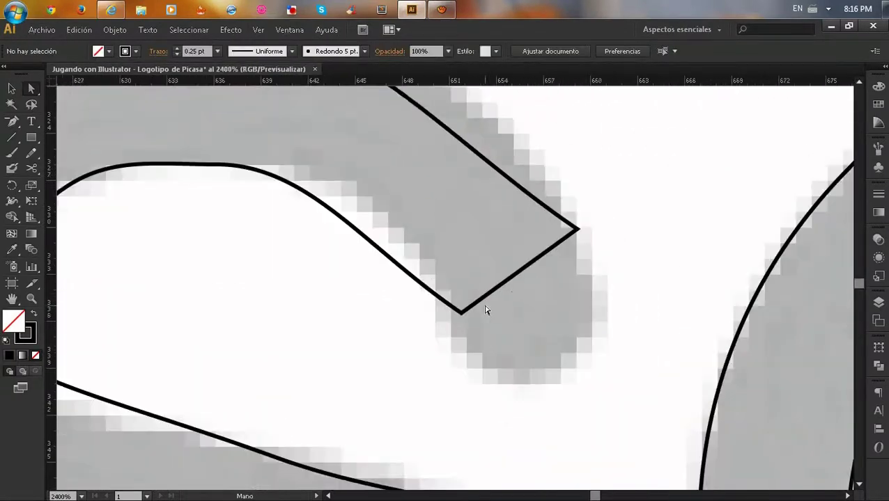
Step: Convert the S's sharp end into a rounded curve and smooth its left anchor
key("shift+c")
left_click_drag(587, 241, 607, 307)
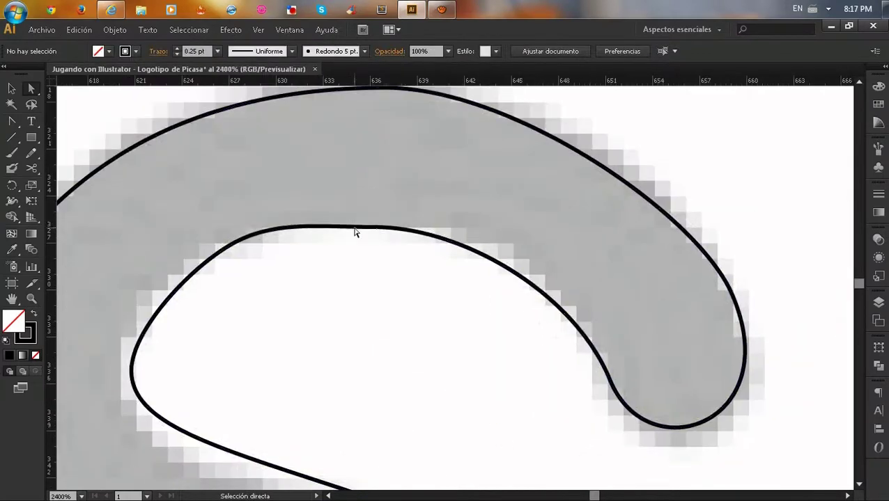
left_click(468, 232)
mouse_move(575, 162)
left_mouse_down()
mouse_move(250, 270)
mouse_move(251, 279)
left_mouse_up()
Step: Work along the S's right, inner and lower anchors, reshaping the tail's top arc handles
key("p")
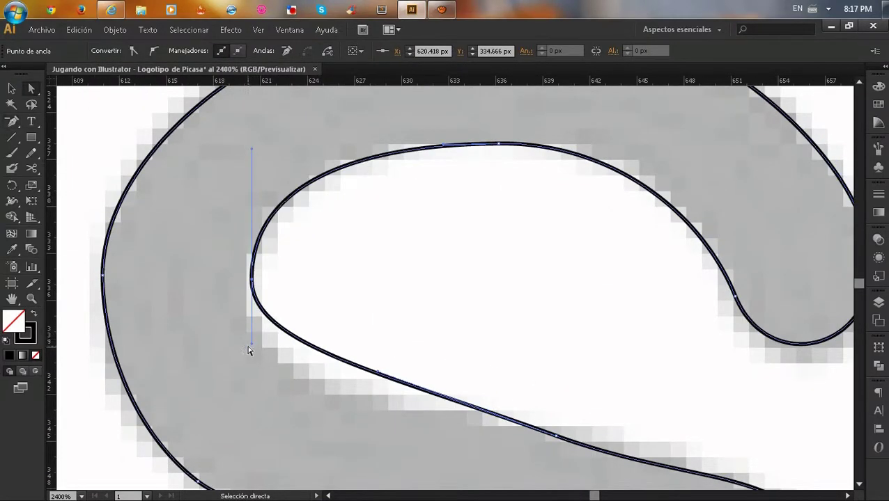
key("ctrl+minus")
scroll(393, 241, "down", 3)
left_click(524, 322)
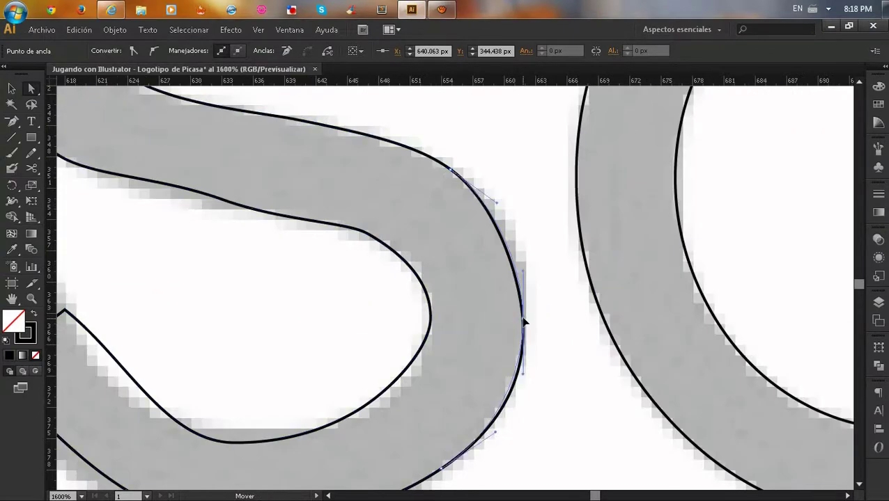
key("ctrl+plus")
left_click(408, 157)
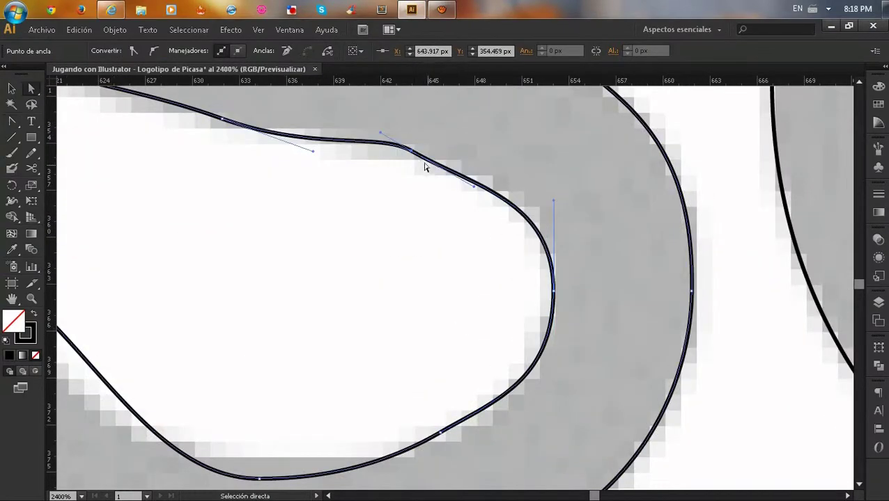
scroll(437, 162, "down", 3)
left_click(498, 340)
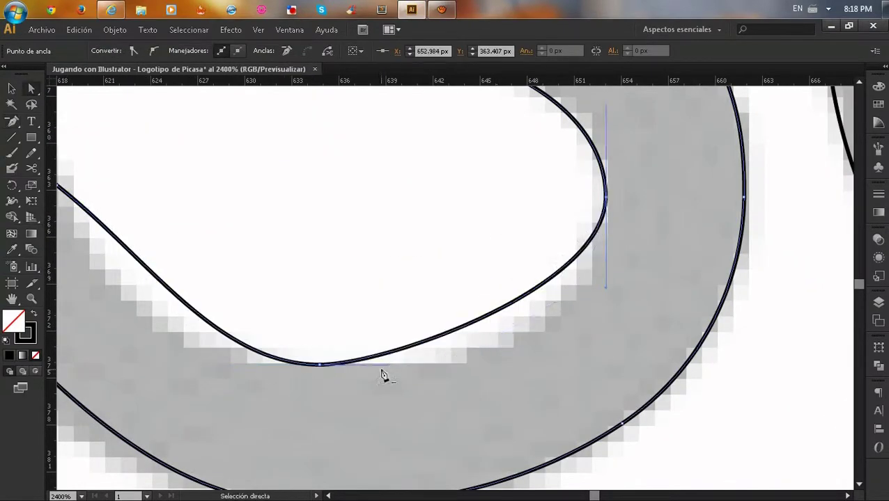
scroll(400, 373, "left", 5)
left_click(353, 362)
left_click_drag(349, 311, 311, 237)
left_click_drag(454, 312, 311, 240)
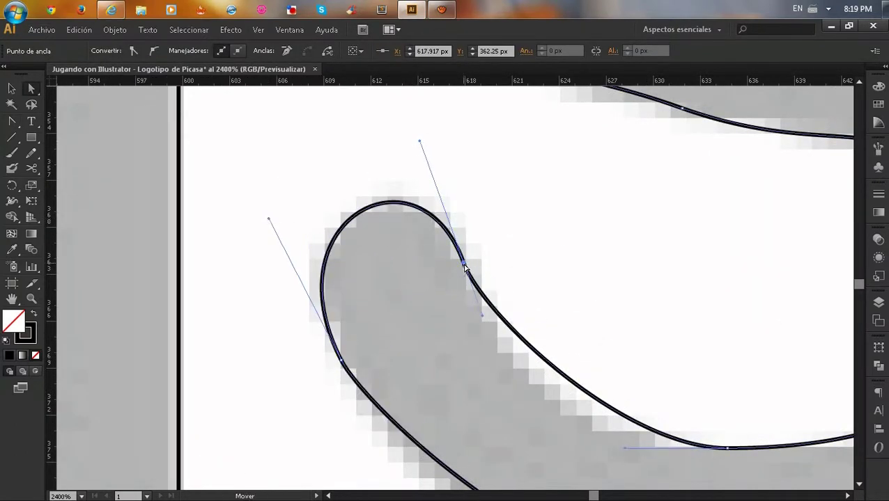
Step: Check the whole S shape, select its upper bowl's top anchor, then view the full logo
scroll(467, 268, "down", 3)
scroll(348, 278, "down", 3)
scroll(278, 334, "up", 2)
key("ctrl+minus")
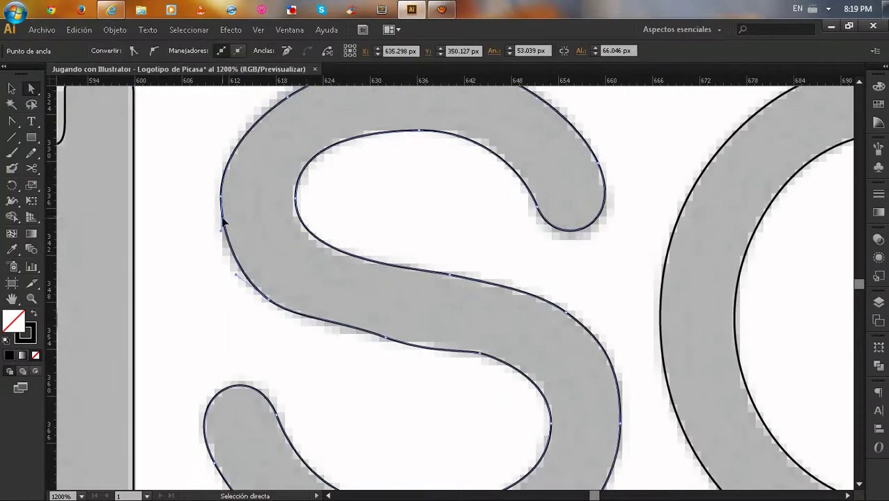
key("ctrl+plus")
key("p")
scroll(334, 373, "down", 2)
scroll(317, 387, "up", 3)
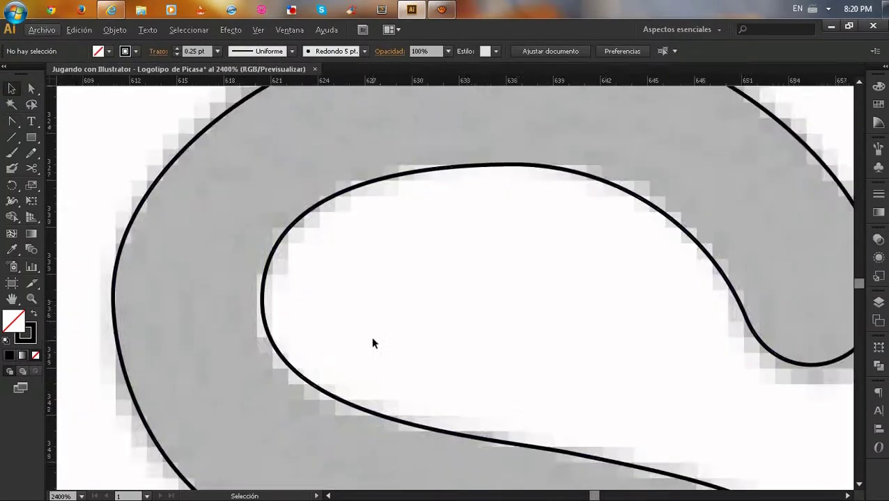
left_click(498, 208)
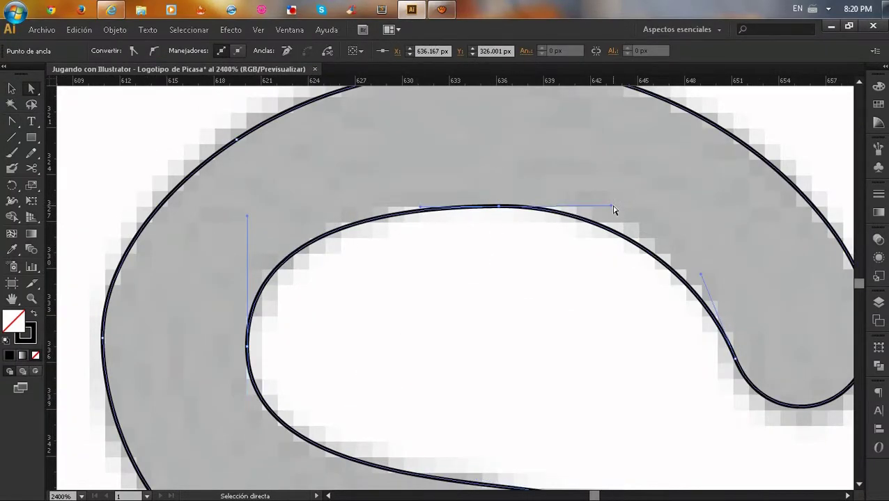
key("ctrl+0")
scroll(565, 359, "up", 3)
key("t")
left_click(481, 380)
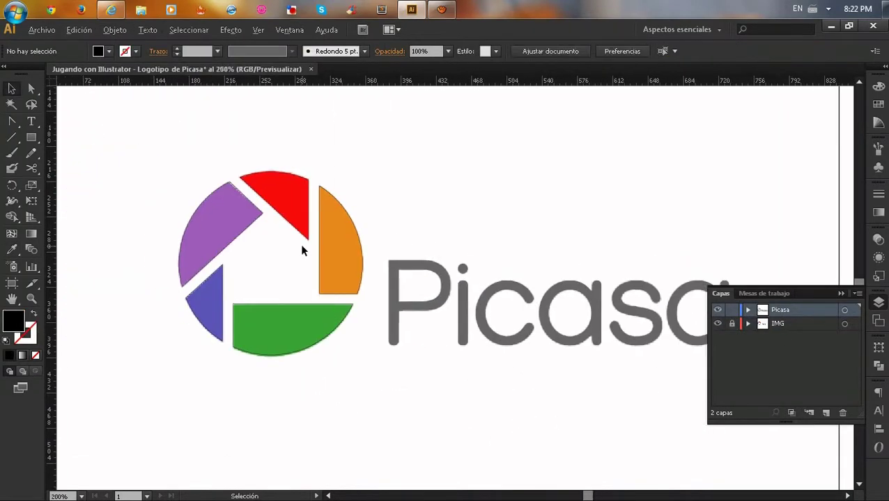
Step: Eyedrop the orange and red aperture pieces to reapply their fills without outlines
scroll(302, 252, "up", 1)
scroll(459, 234, "up", 1)
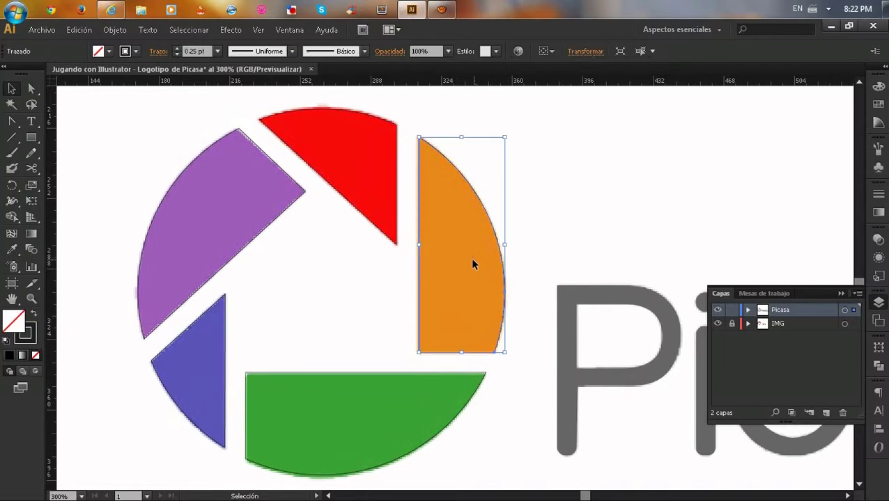
key("i")
left_click(443, 255)
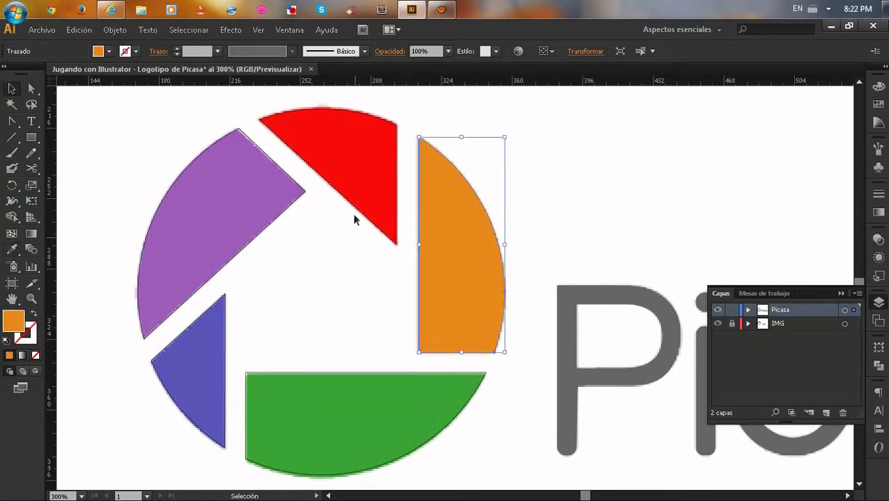
key("i")
left_click(358, 161)
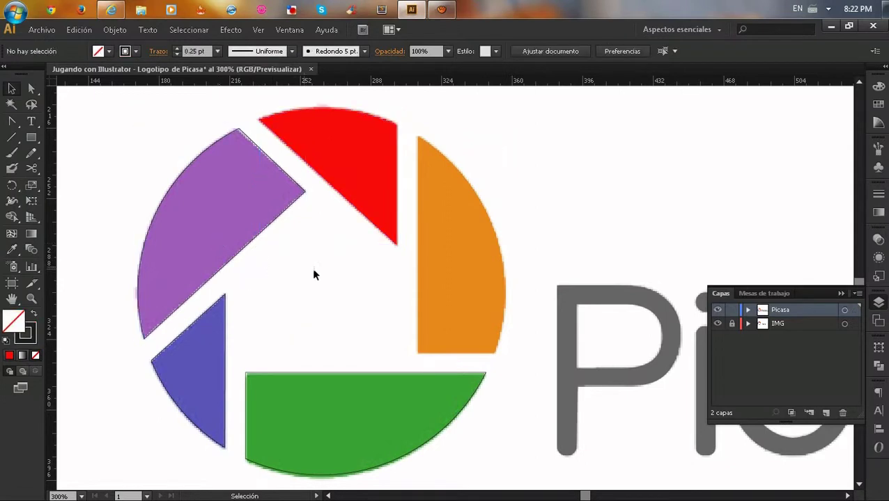
Step: Select the purple aperture piece and eyedrop it to remove its outline
left_click(249, 209)
key("i")
left_click(249, 209)
key("v")
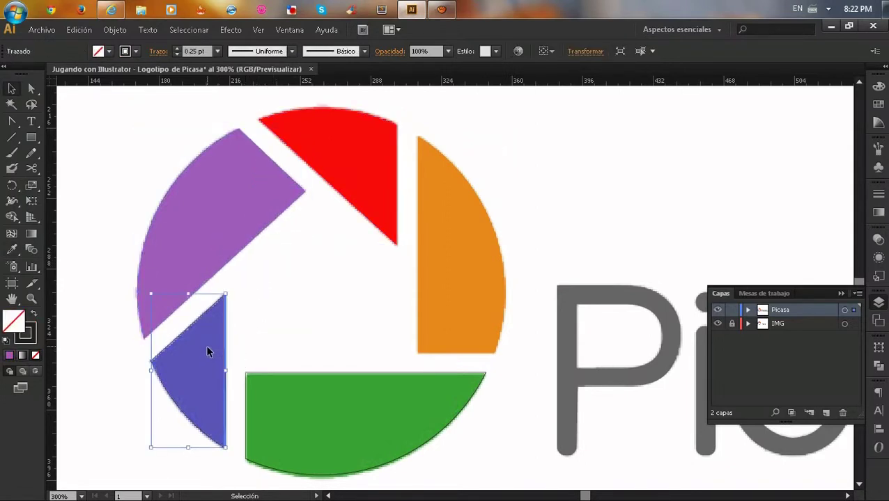
Step: Strip the outlines from the blue and green pieces and close the Layers list
key("i")
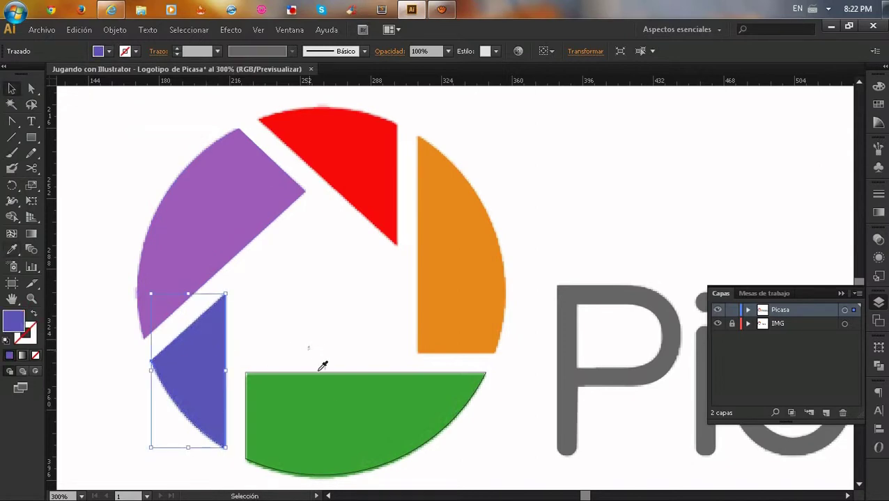
key("i")
left_click(373, 417)
key("v")
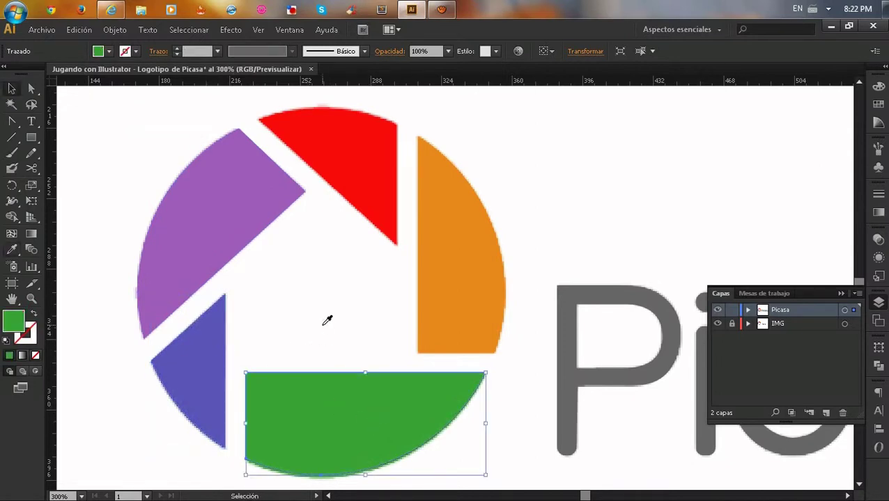
left_click(870, 305)
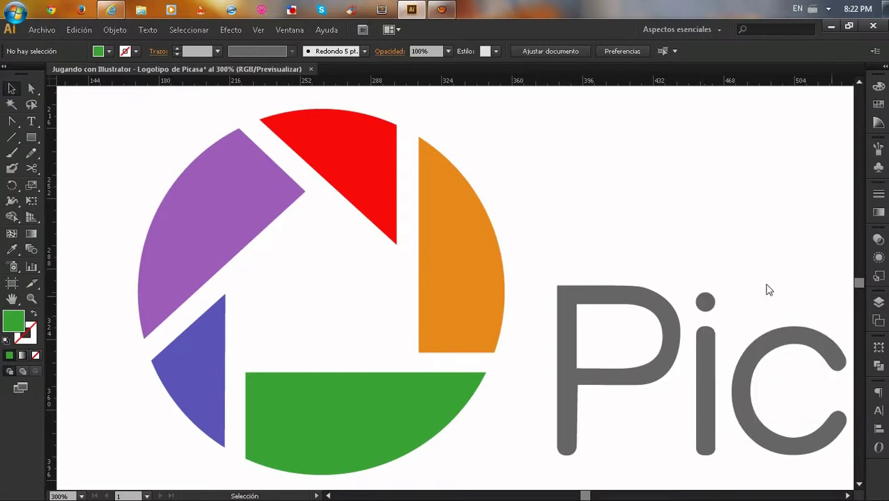
key("ctrl+0")
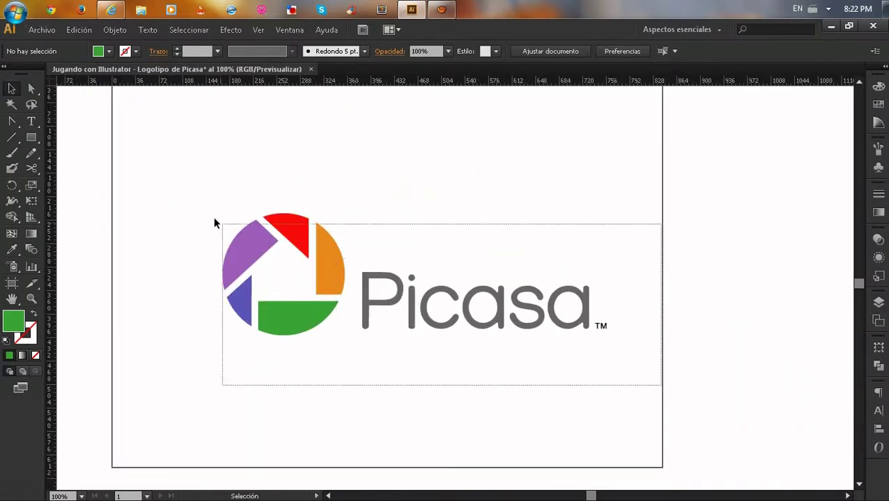
Step: Align the whole Picasa logo to the artboard's horizontal and vertical centre, then switch to Outline view
left_click_drag(214, 220, 187, 187)
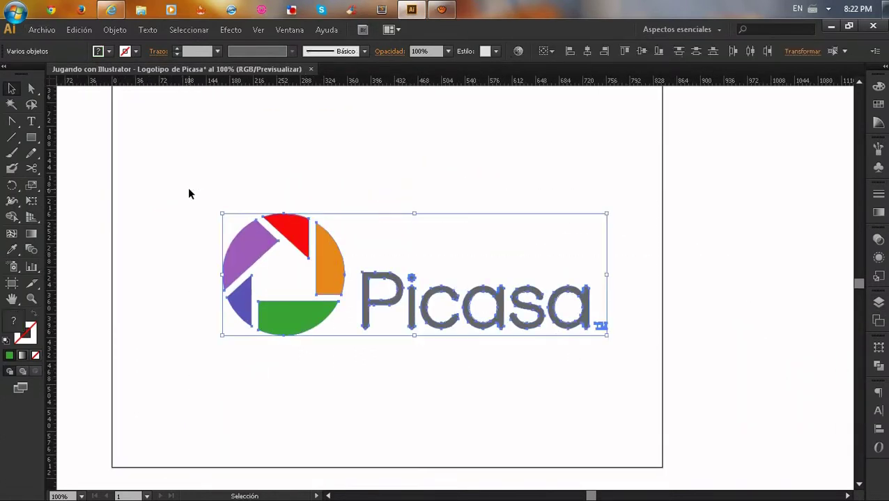
left_click(879, 430)
left_click(749, 411)
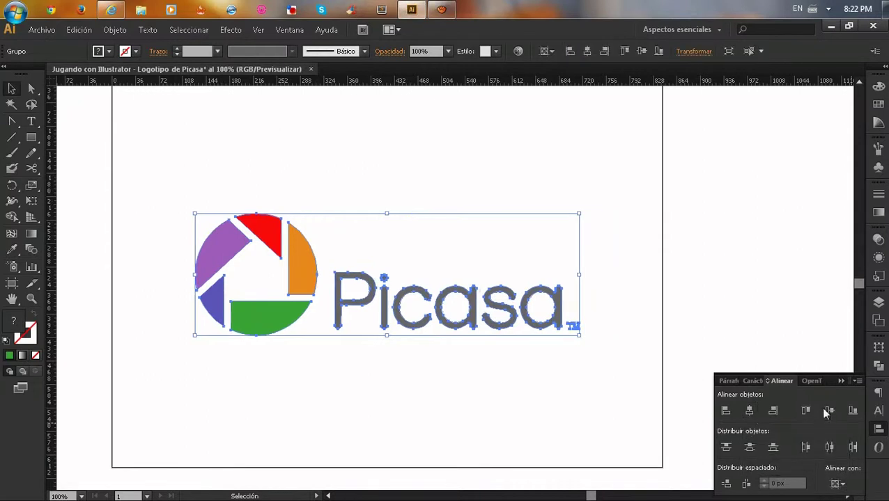
left_click(878, 430)
left_click_drag(699, 331, 736, 321)
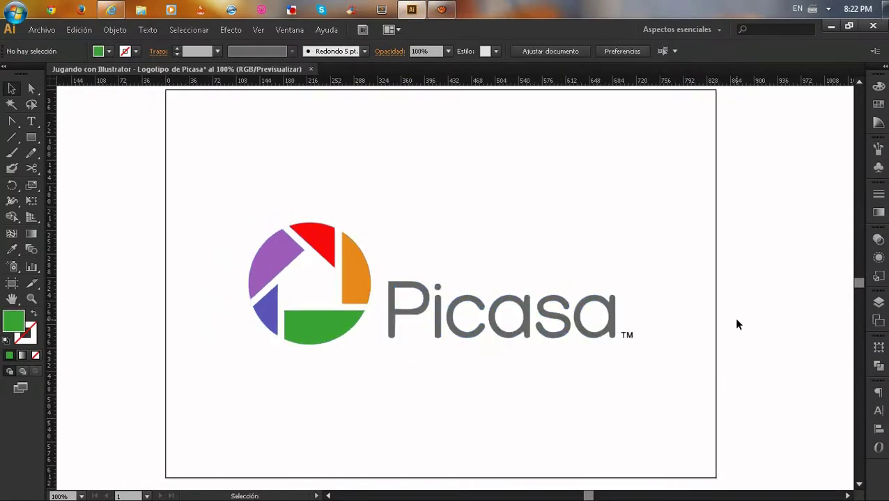
key("ctrl+y")
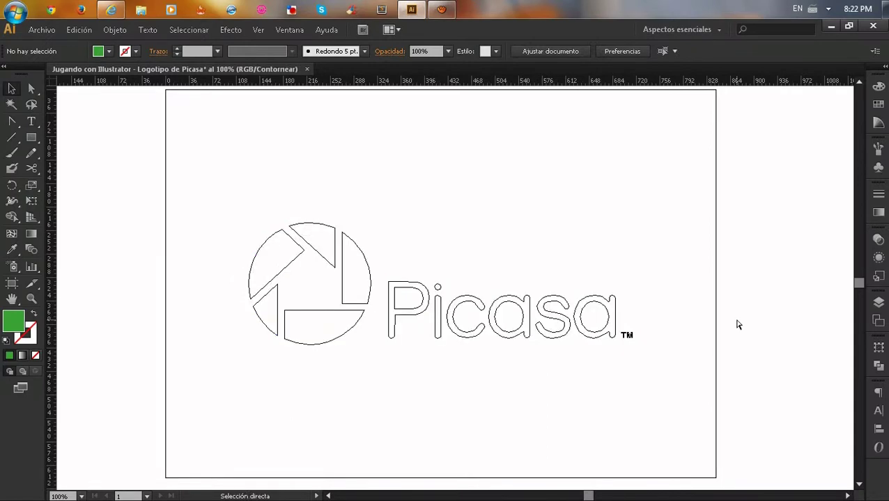